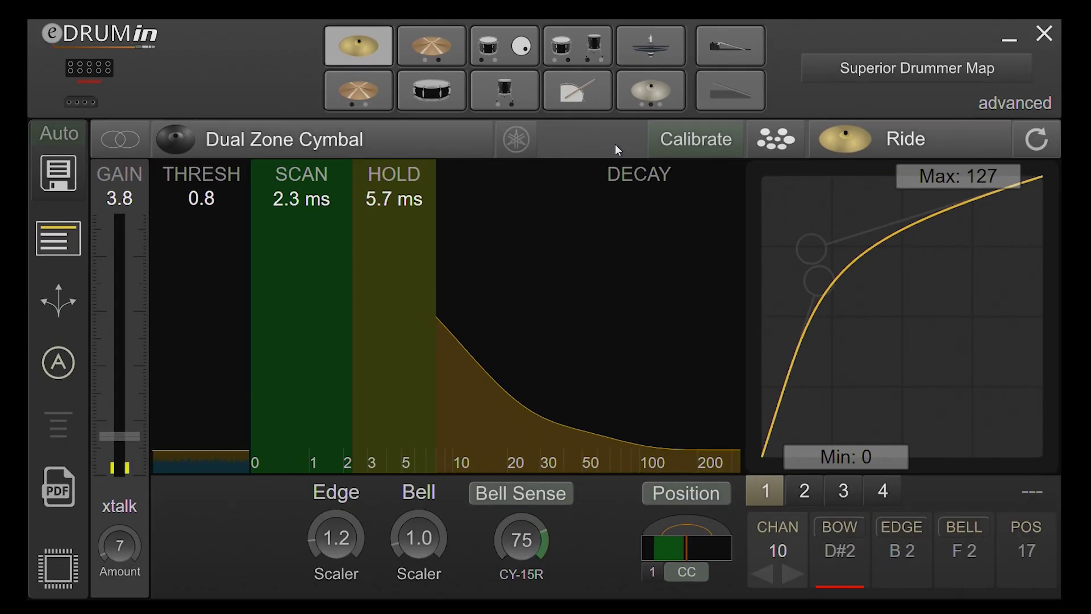
# Load the 2Box Map drum map preset and view its drum kit
pyautogui.click(845, 63)
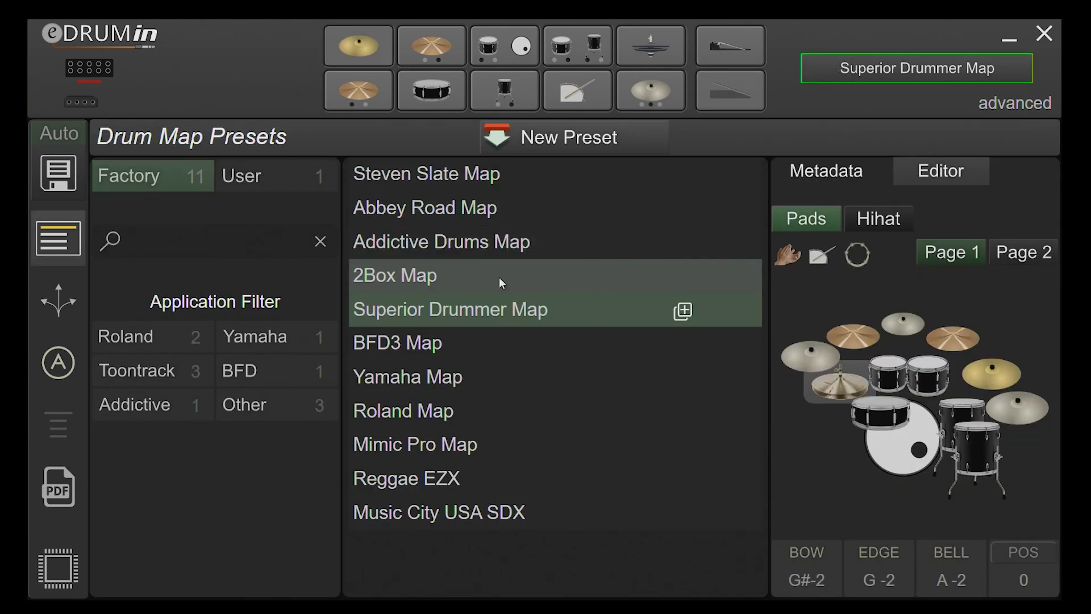
pyautogui.click(492, 290)
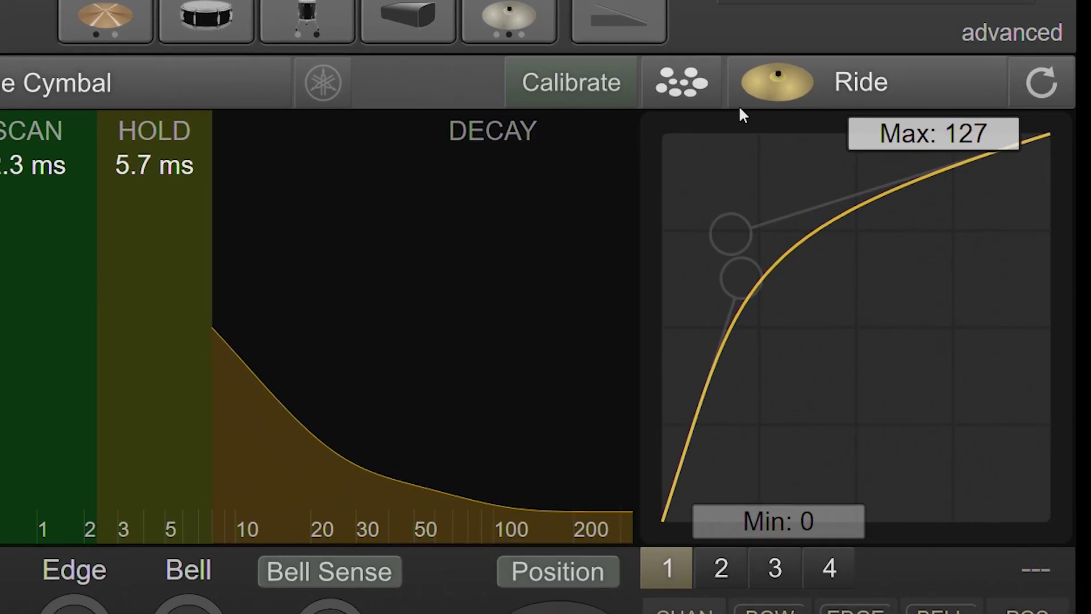
pyautogui.click(863, 142)
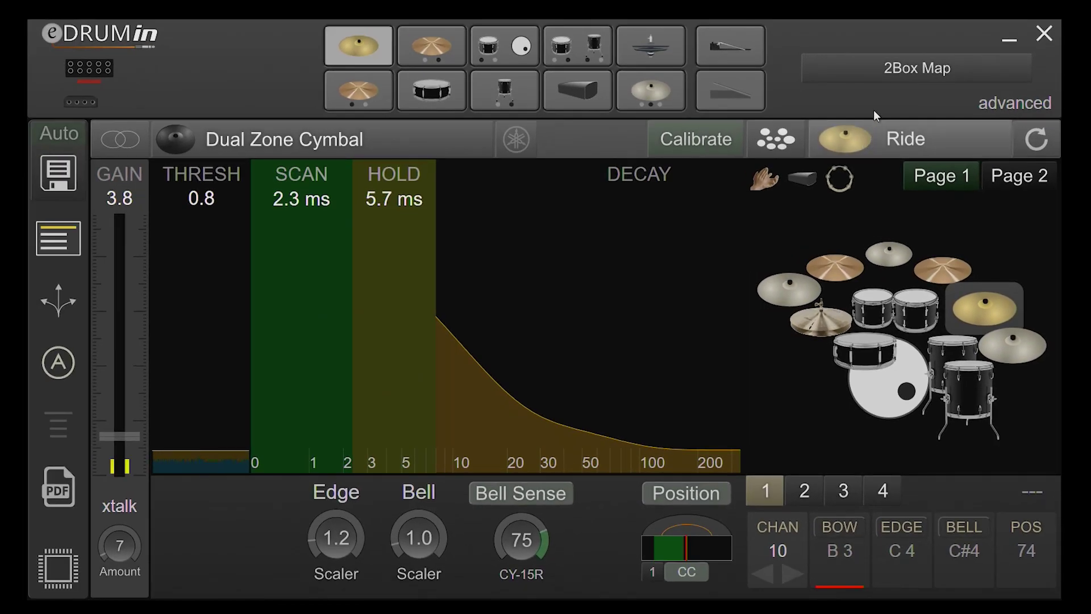
# Load the BFD3 Map preset, then bring the Drum Map Presets list back up
pyautogui.click(874, 65)
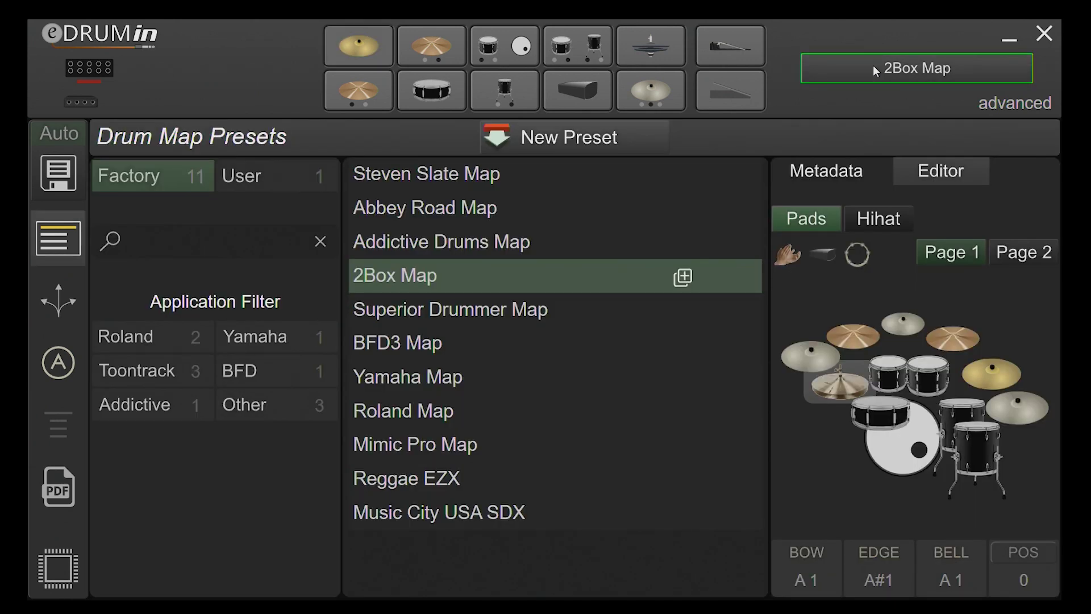
pyautogui.click(474, 341)
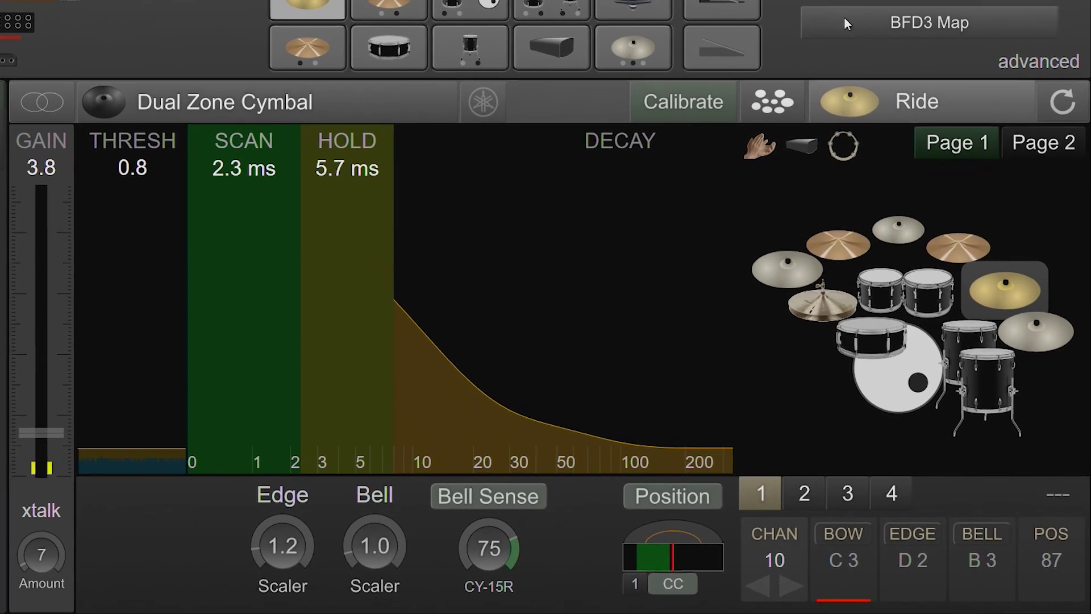
pyautogui.click(846, 23)
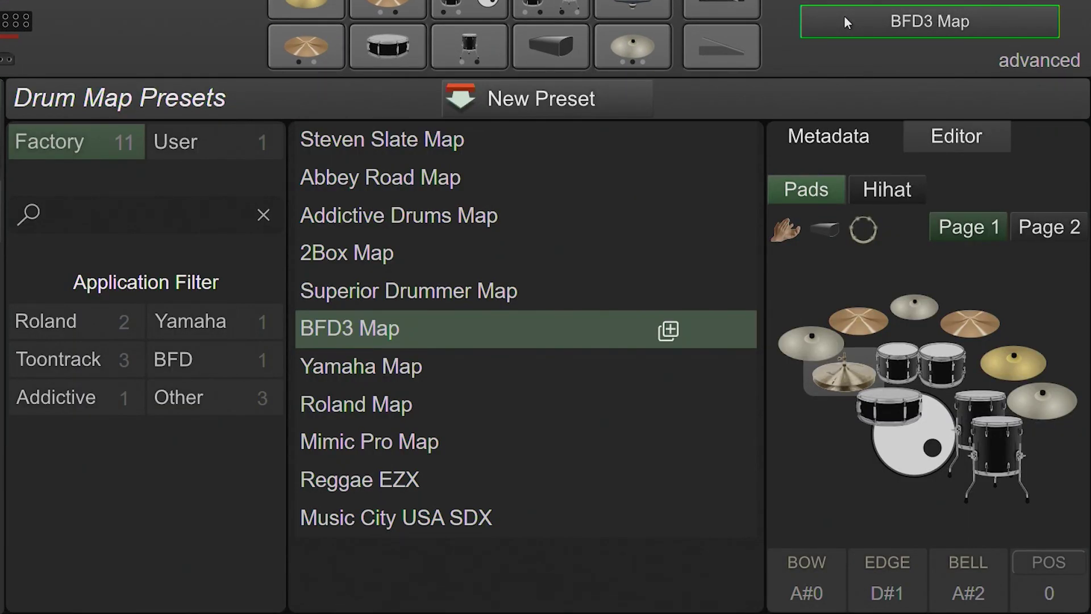
# Duplicate Superior Drummer Map as user preset 'Superior Drummer Map - copy' and view its snare notes
pyautogui.click(557, 291)
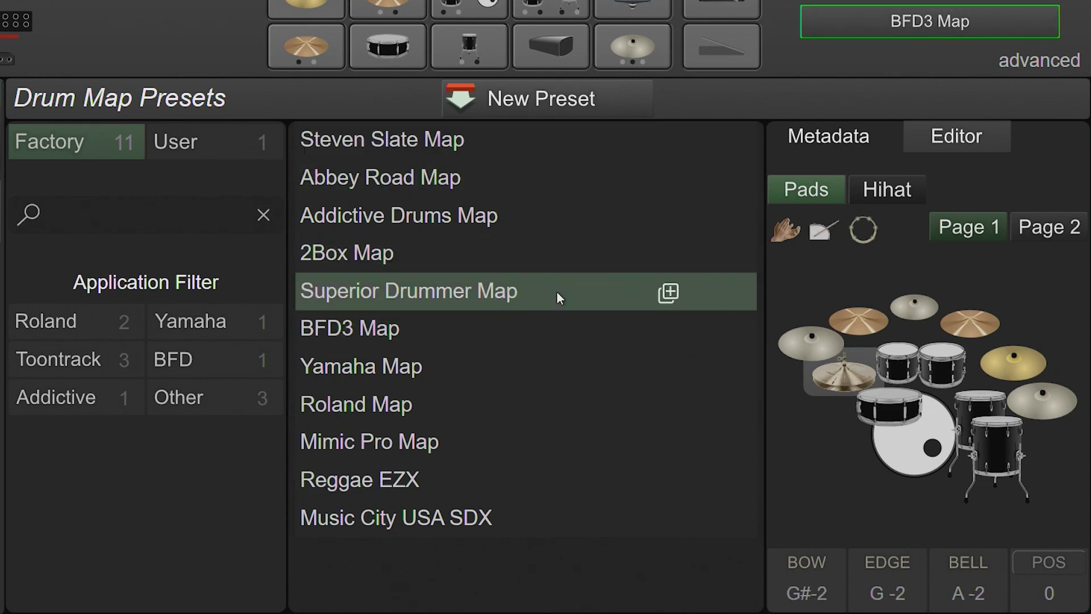
pyautogui.click(668, 292)
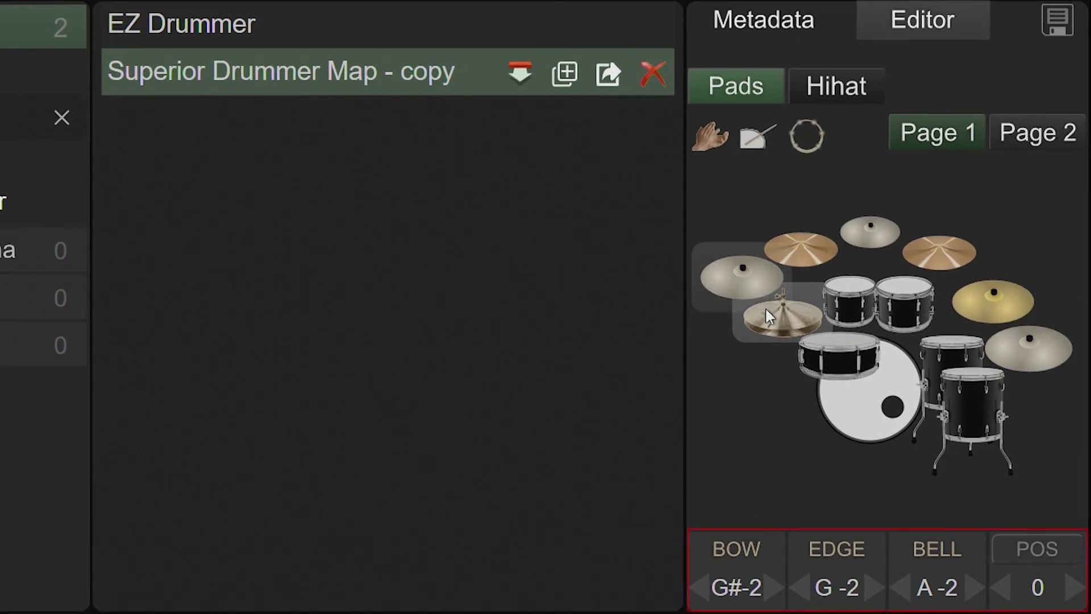
pyautogui.click(847, 351)
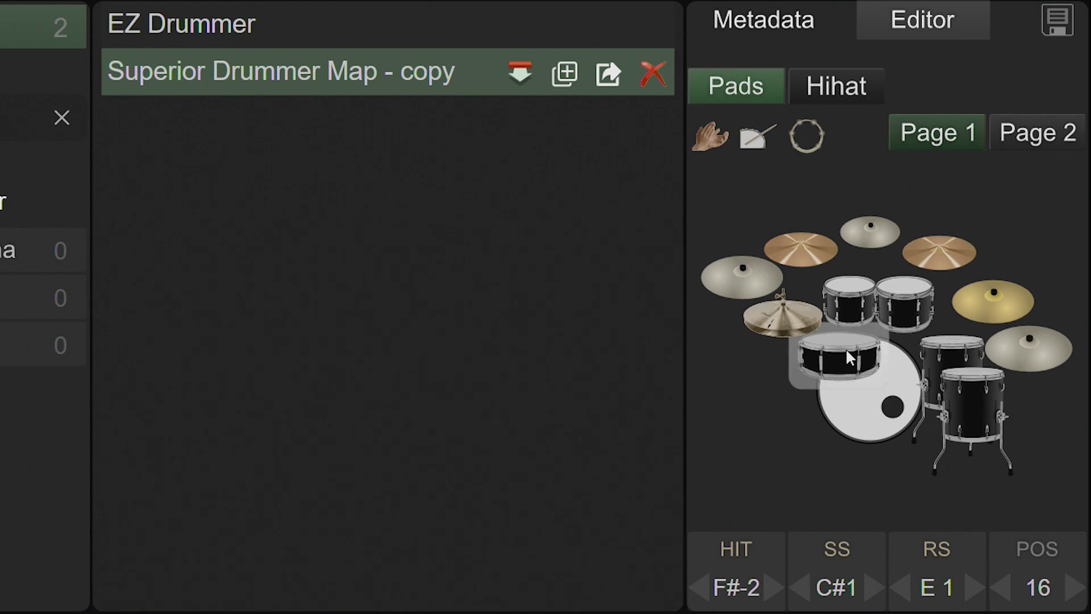
# Turn off 'Use MIDI note numbers' so pad values show as note names
pyautogui.click(830, 587)
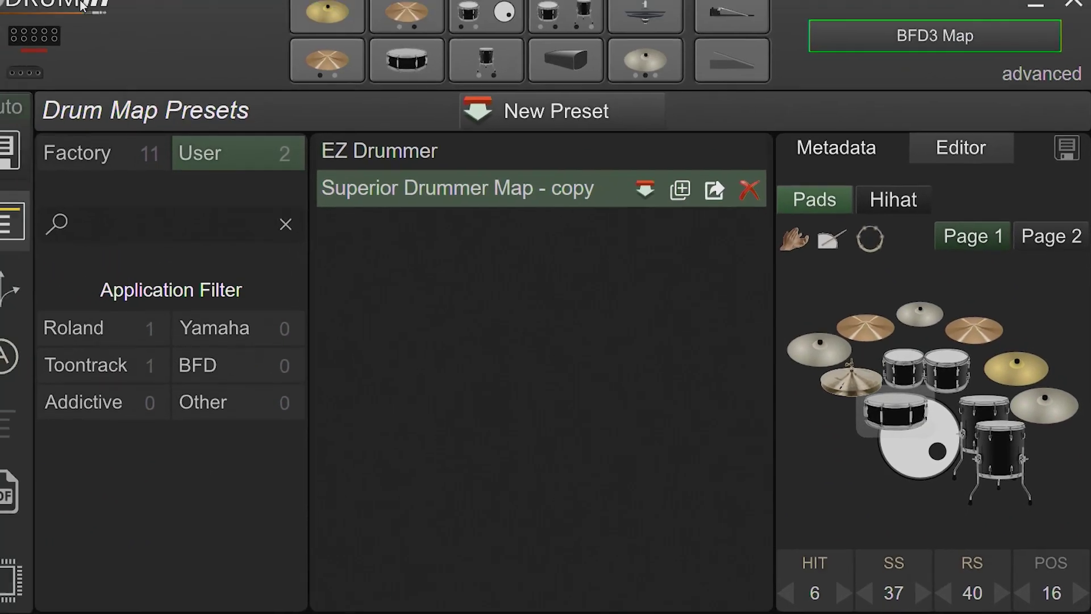
pyautogui.click(80, 18)
pyautogui.click(132, 152)
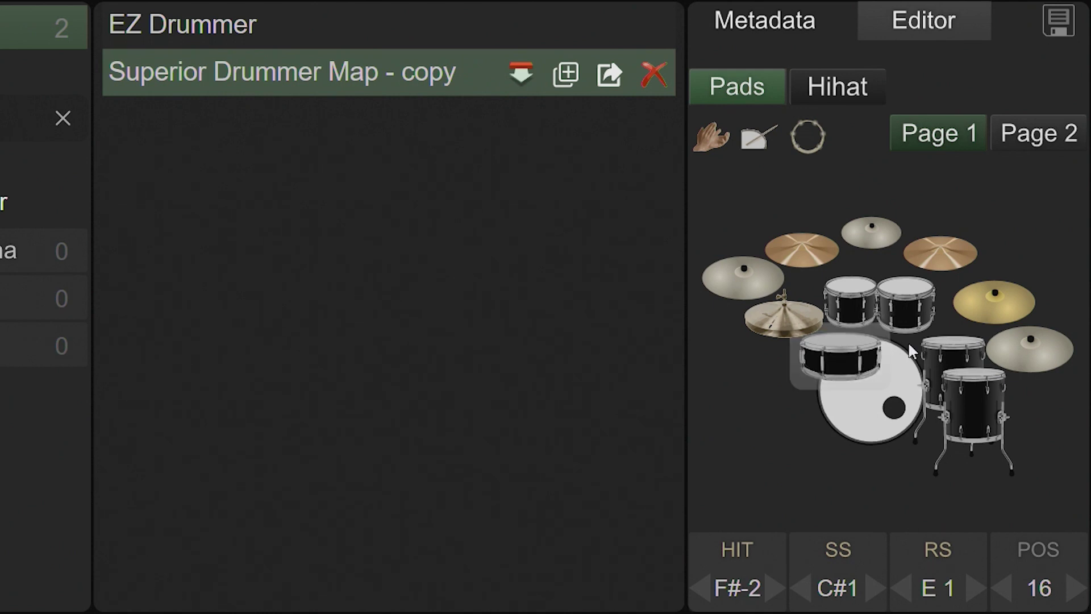
pyautogui.click(976, 304)
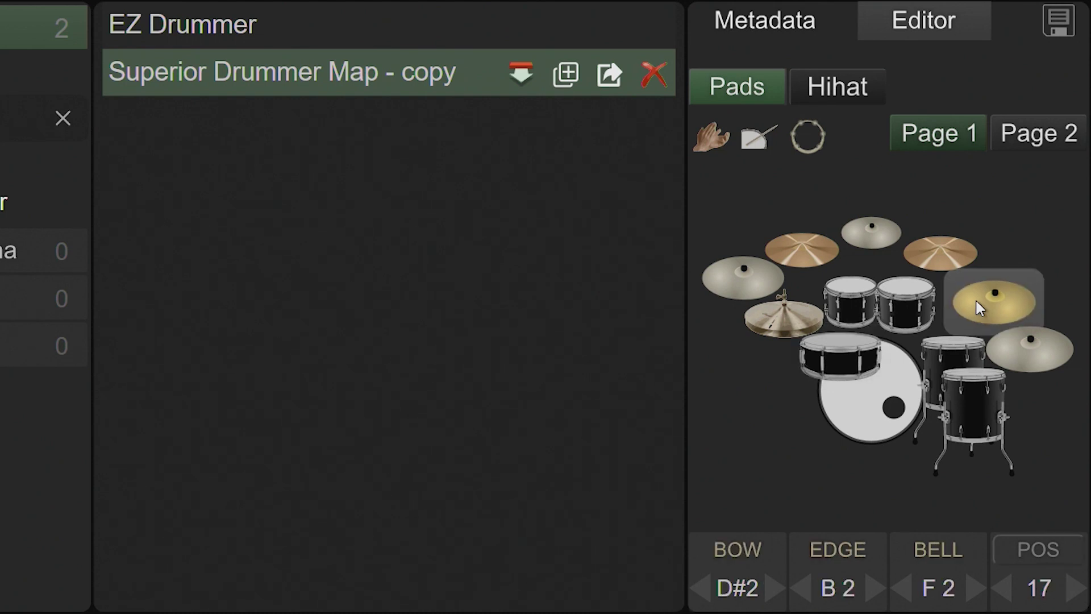
pyautogui.click(822, 139)
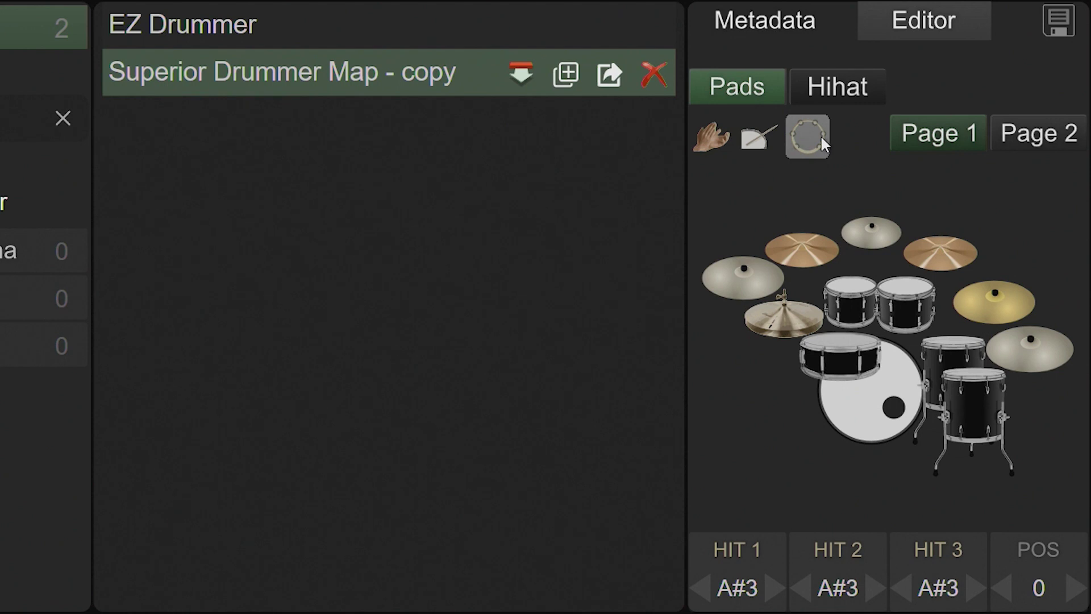
pyautogui.click(853, 377)
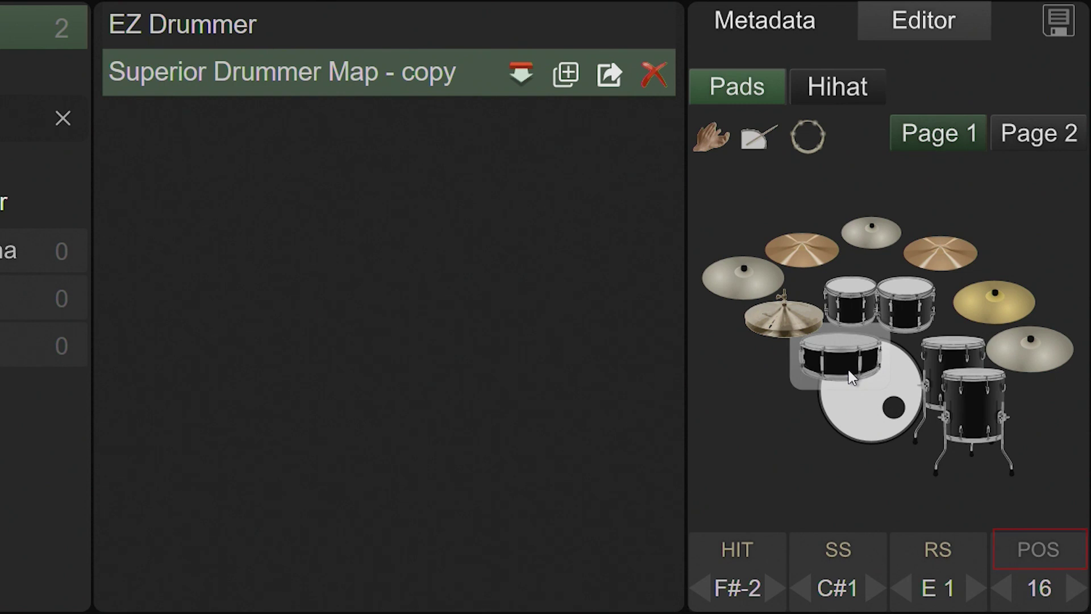
pyautogui.click(963, 299)
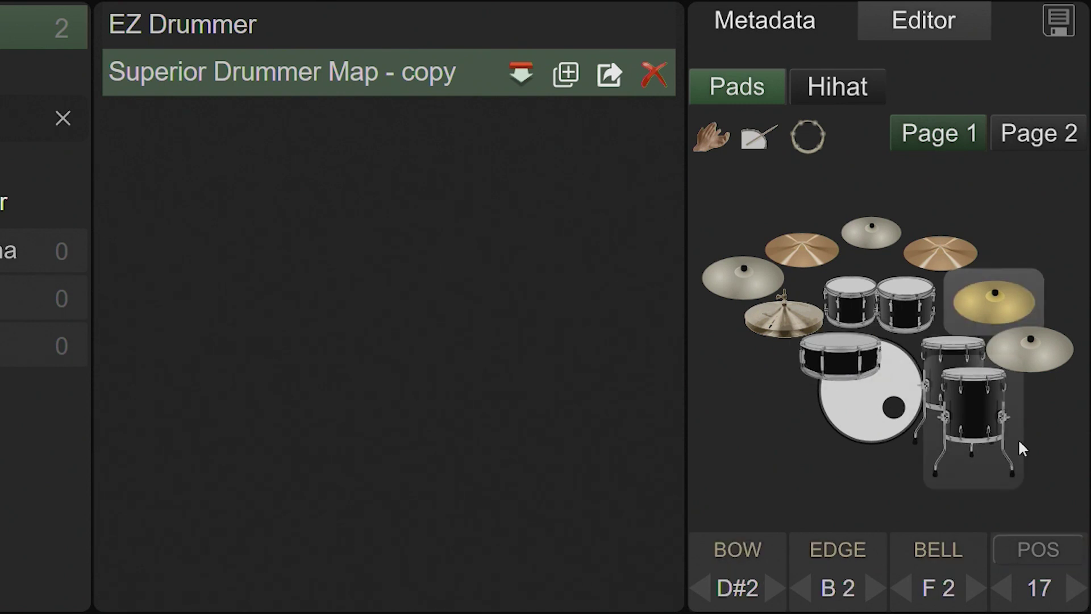
pyautogui.click(1066, 550)
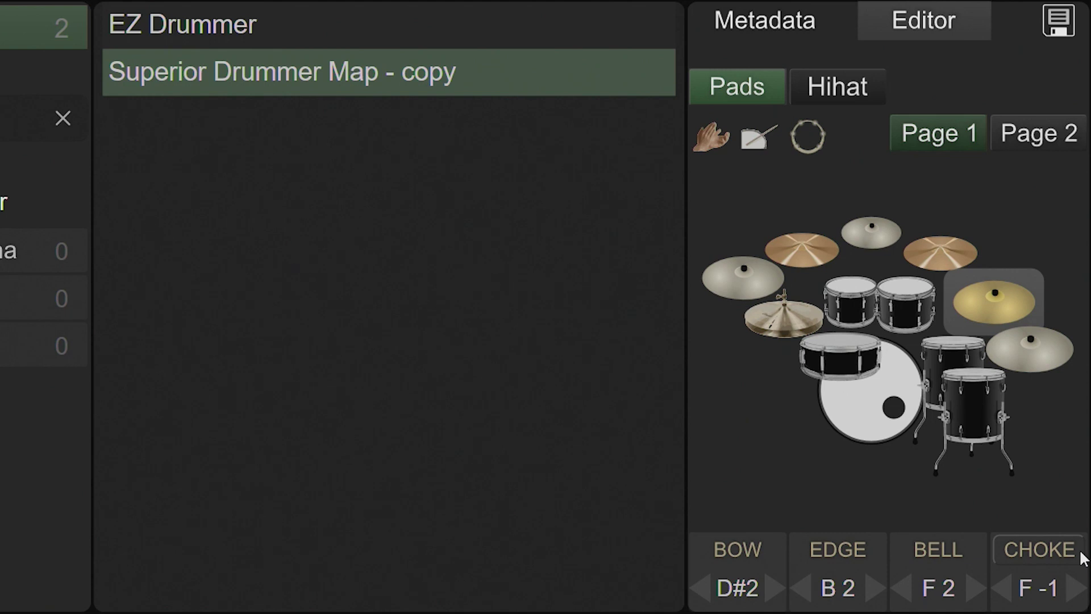
pyautogui.click(1082, 554)
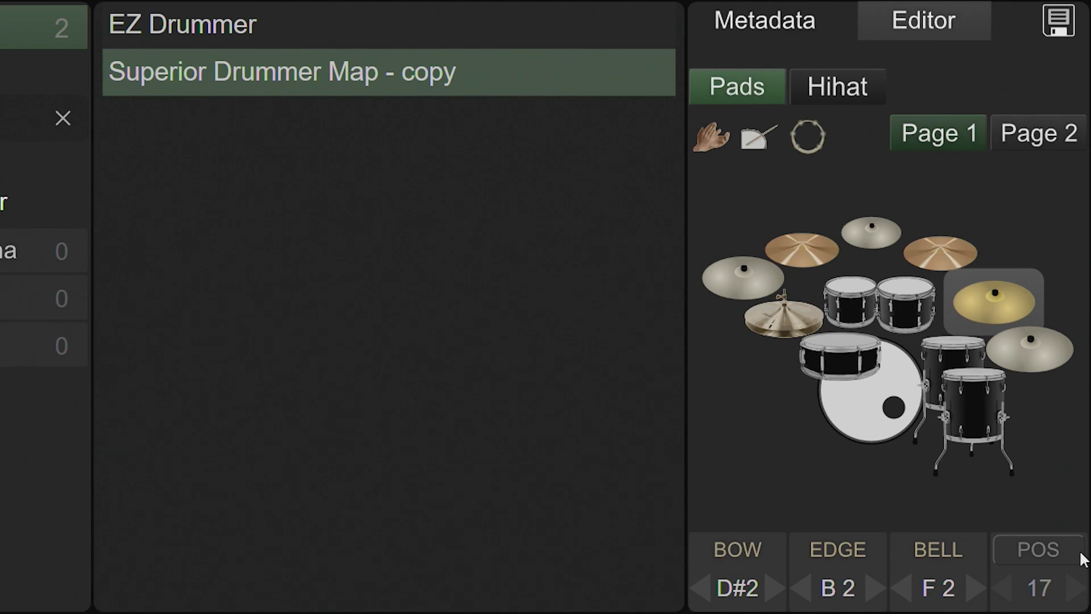
pyautogui.click(1072, 150)
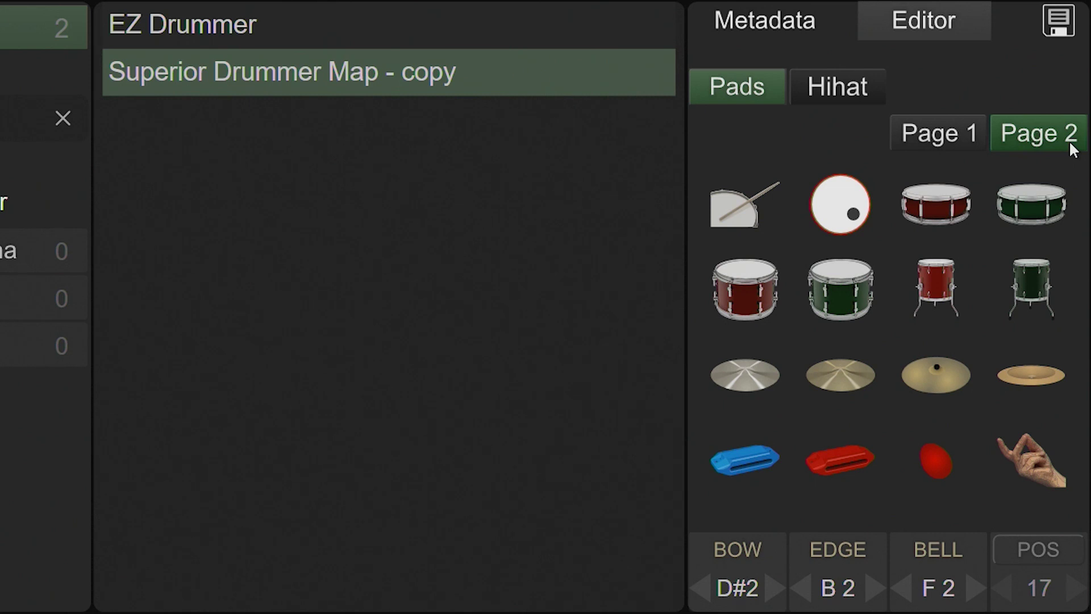
# On pad page 1, replace the tambourine slot with the conga hand-drum pad
pyautogui.click(968, 130)
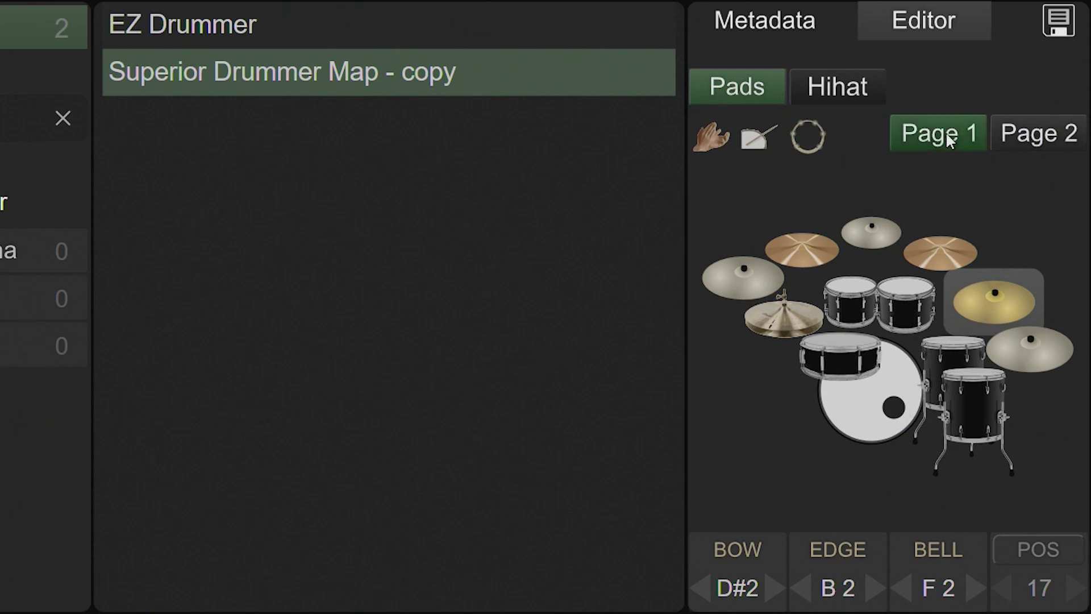
pyautogui.click(807, 142)
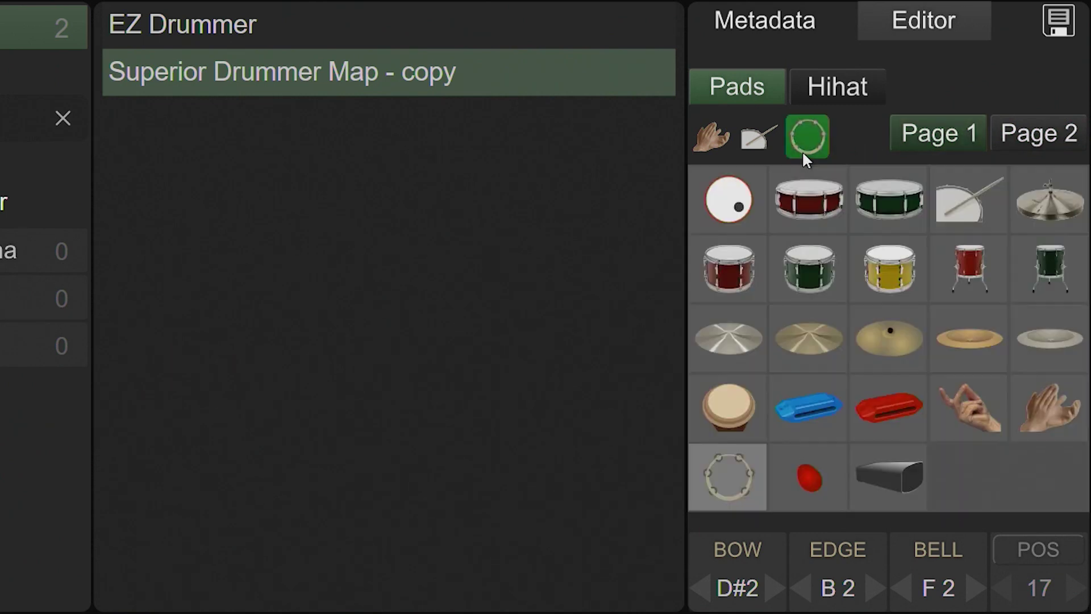
pyautogui.click(756, 422)
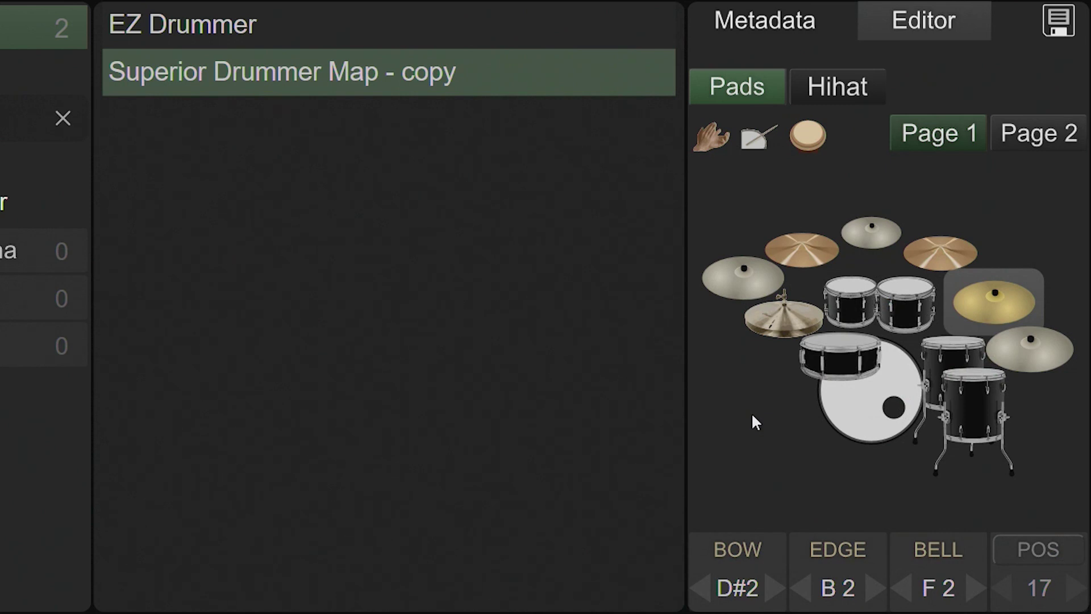
# Copy the right cymbal's notes onto the yellow cymbal, and hi-hat Tight onto Closed
pyautogui.click(1064, 351)
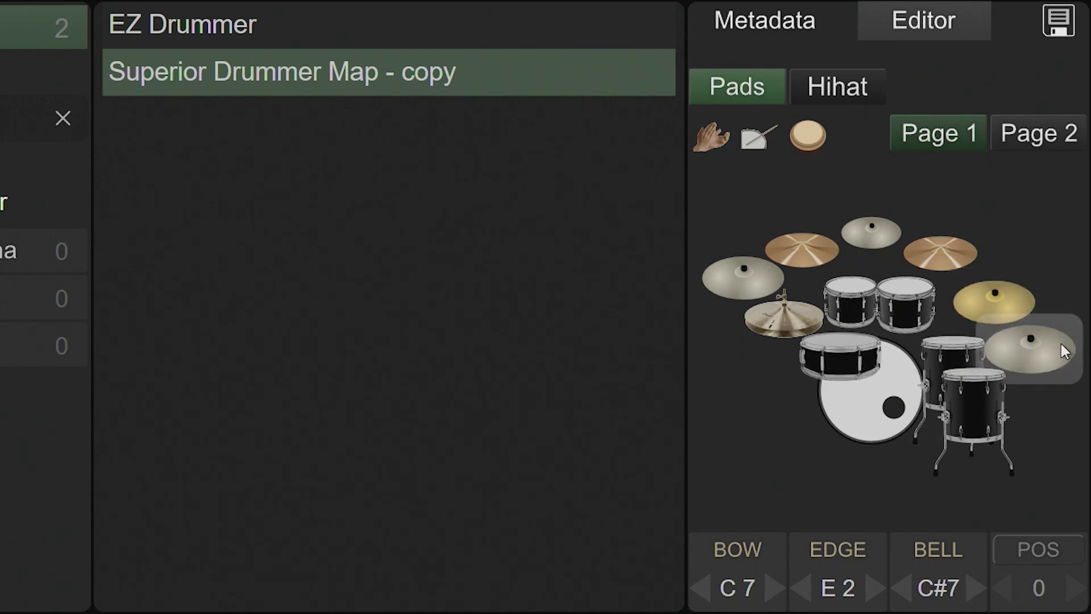
pyautogui.moveTo(1064, 350); pyautogui.dragTo(1009, 298)
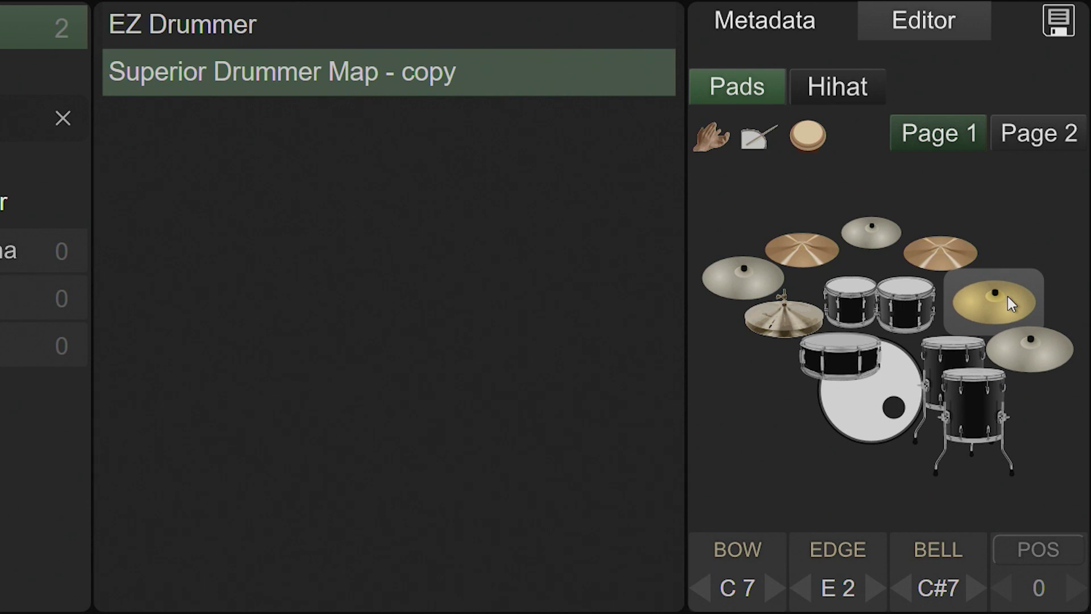
pyautogui.click(838, 68)
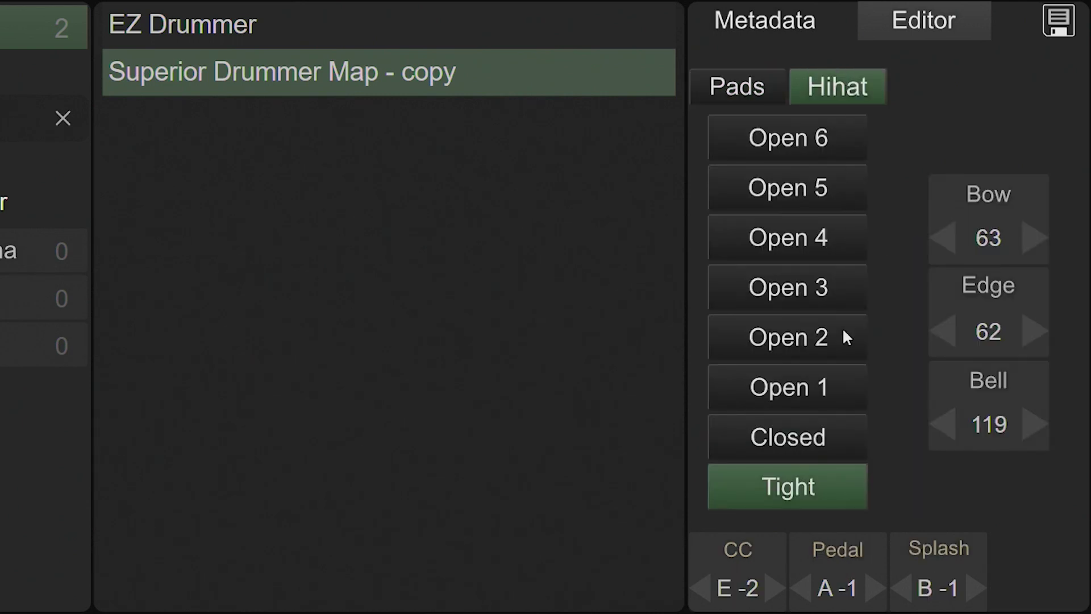
pyautogui.moveTo(813, 497); pyautogui.dragTo(804, 446)
# Copy pad note assignments onto the EZ Drummer preset and save Superior Drummer Map - copy
pyautogui.click(764, 84)
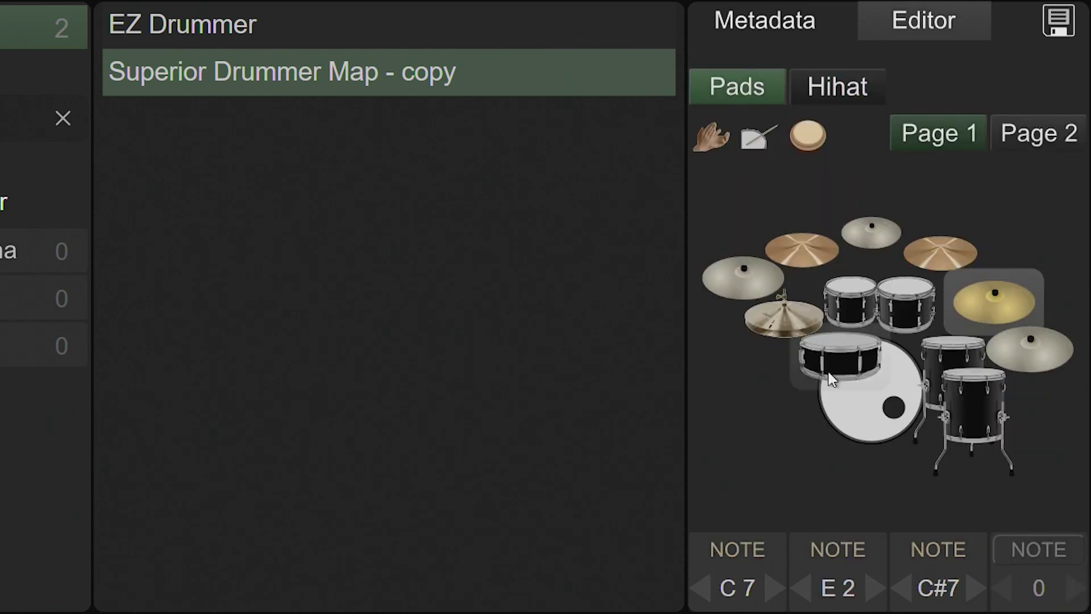
pyautogui.moveTo(828, 370); pyautogui.dragTo(518, 28)
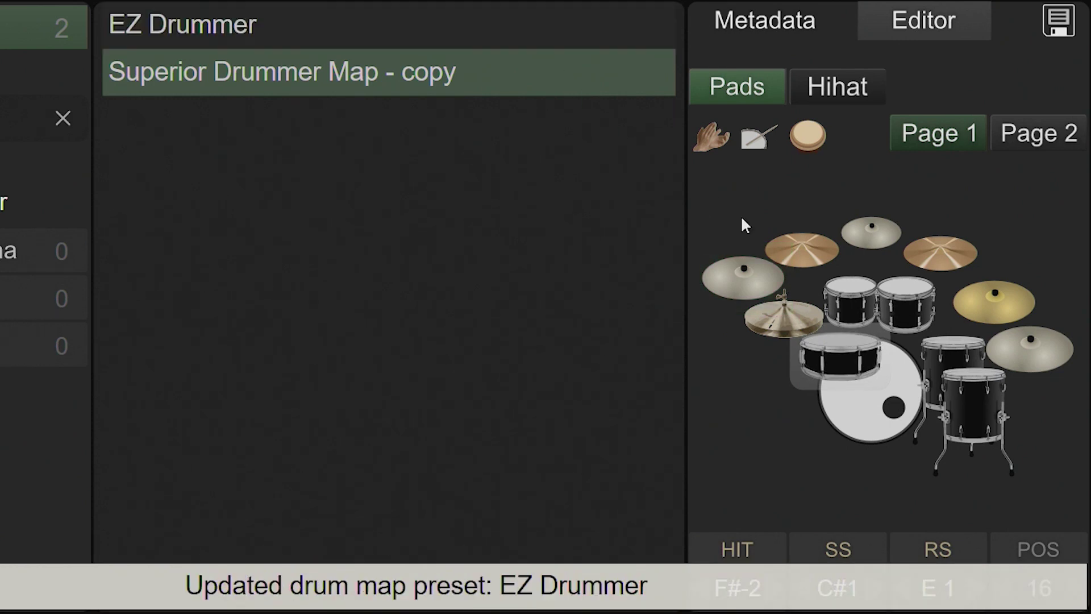
pyautogui.moveTo(752, 83); pyautogui.dragTo(495, 33)
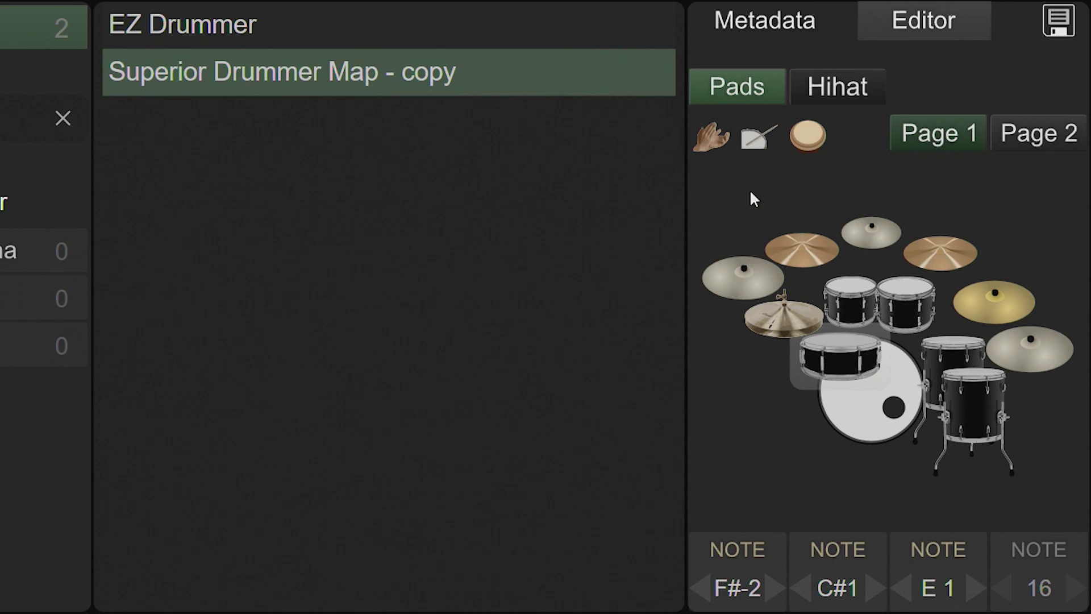
pyautogui.click(1052, 29)
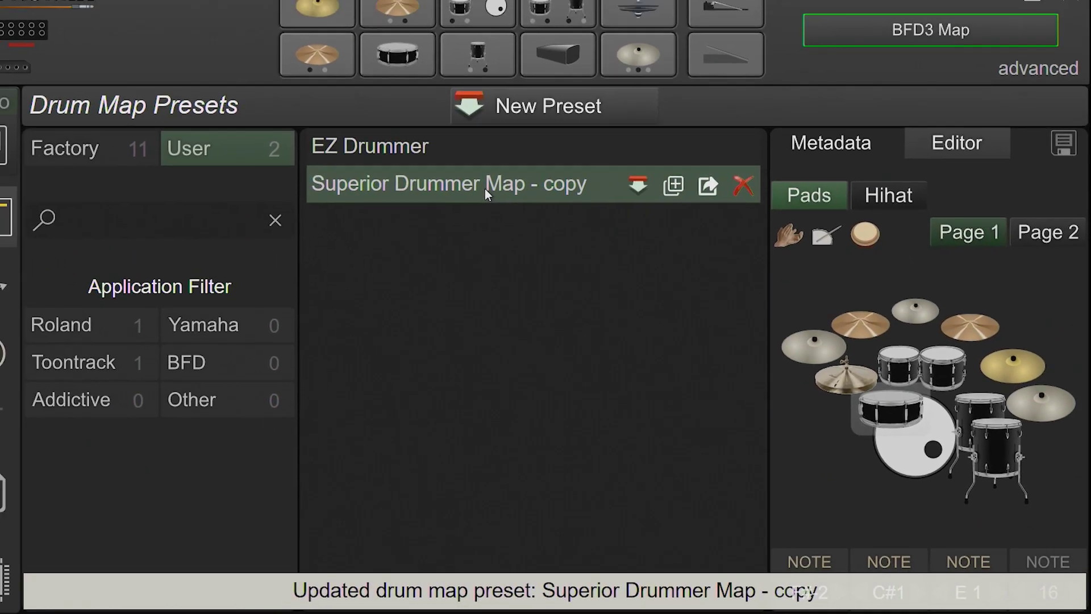
# Load Superior Drummer Map - copy as the active drum map
pyautogui.doubleClick(485, 188)
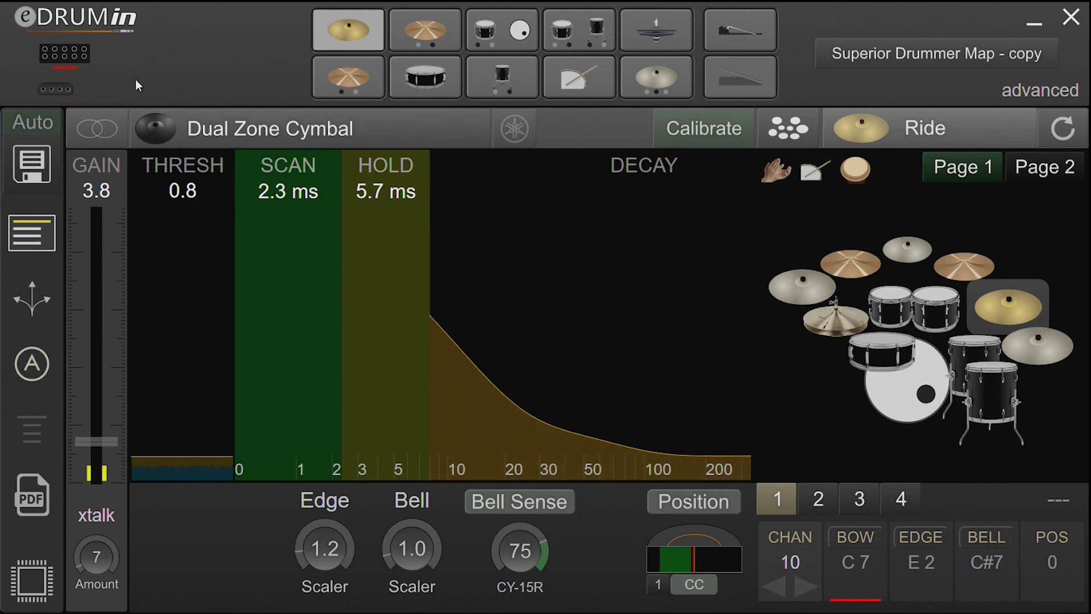
# Send the drum maps to all connected devices, then select the Hihat 1 Cymbal input
pyautogui.click(126, 23)
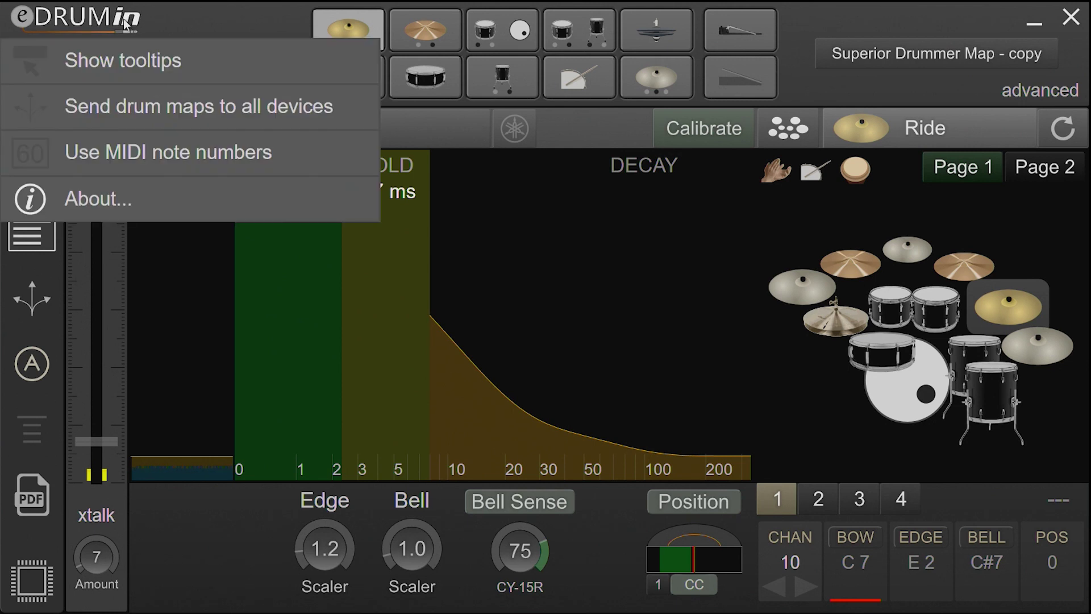
pyautogui.click(156, 101)
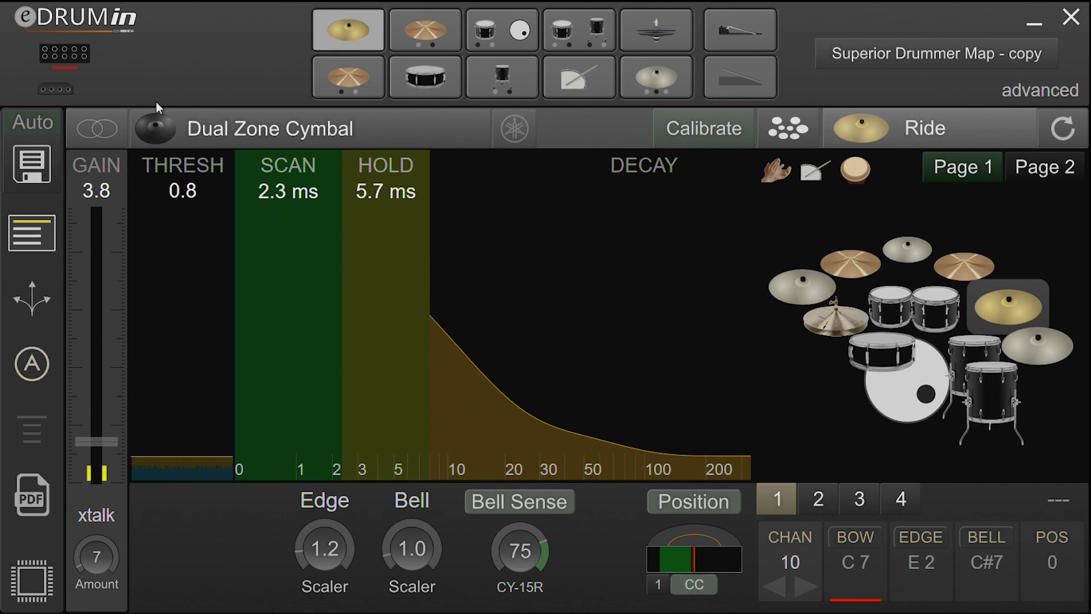
pyautogui.click(632, 34)
# Review the hi-hat cymbal's kit-piece options, then switch to the hi-hat pedal input
pyautogui.click(790, 122)
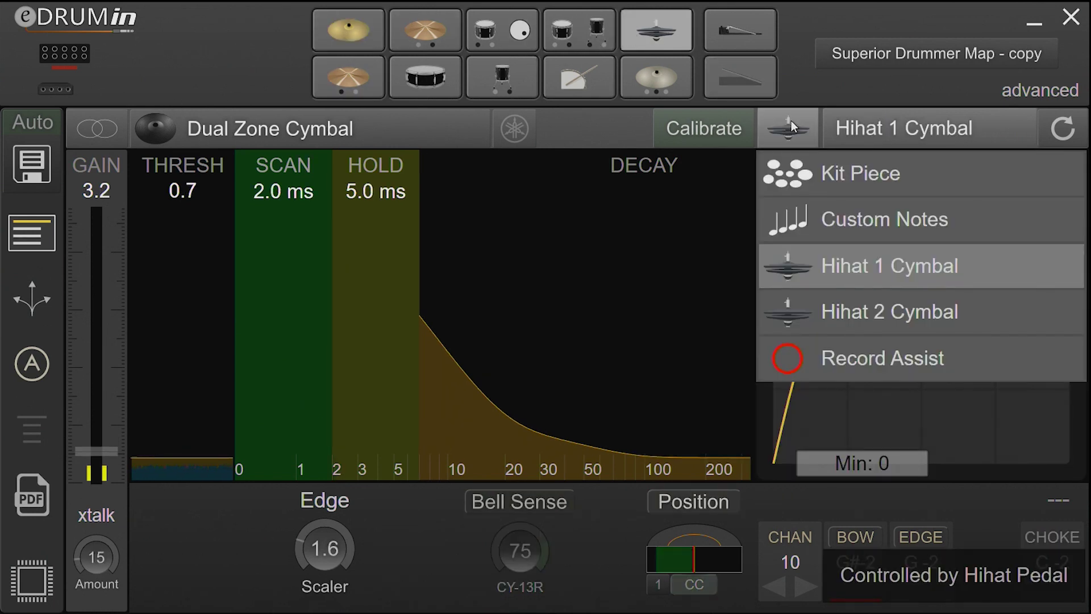
pyautogui.click(791, 121)
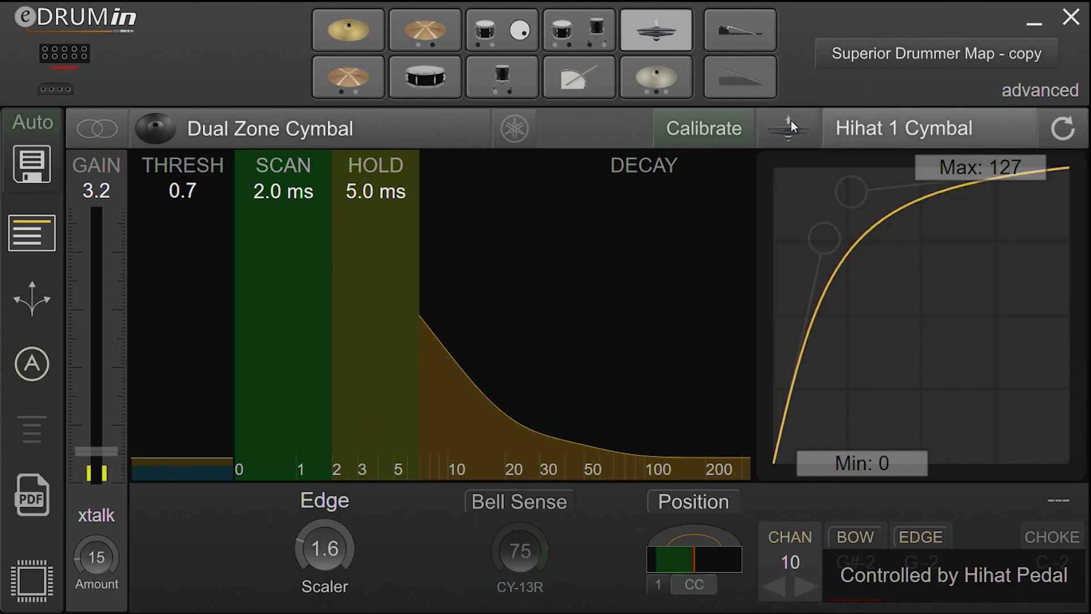
pyautogui.click(762, 38)
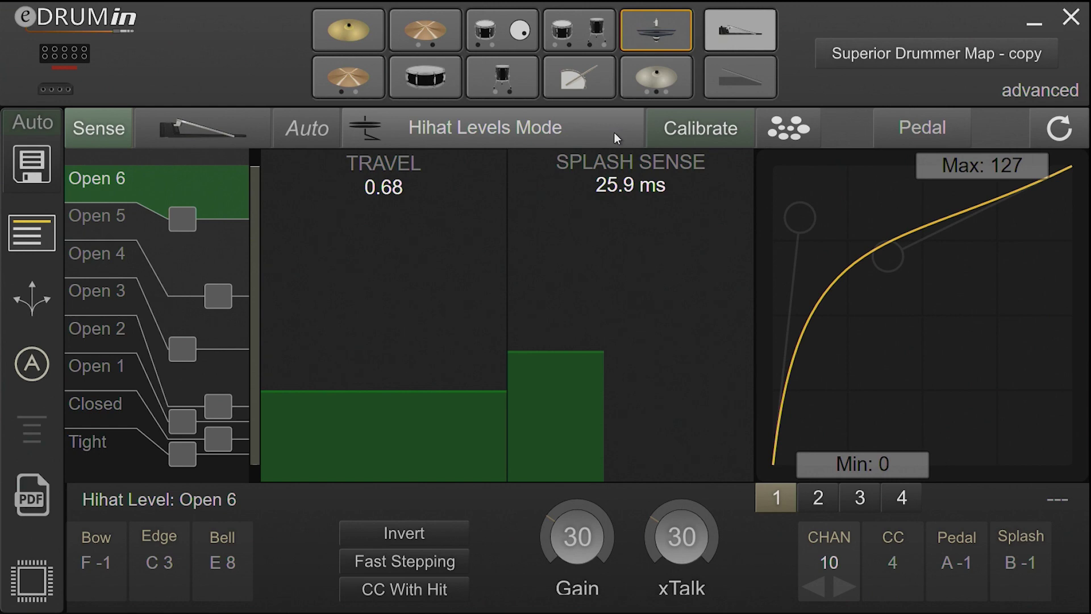
pyautogui.click(833, 53)
# Check the map's hi-hat level notes and switch the pedal to Hihat CC Mode
pyautogui.click(889, 219)
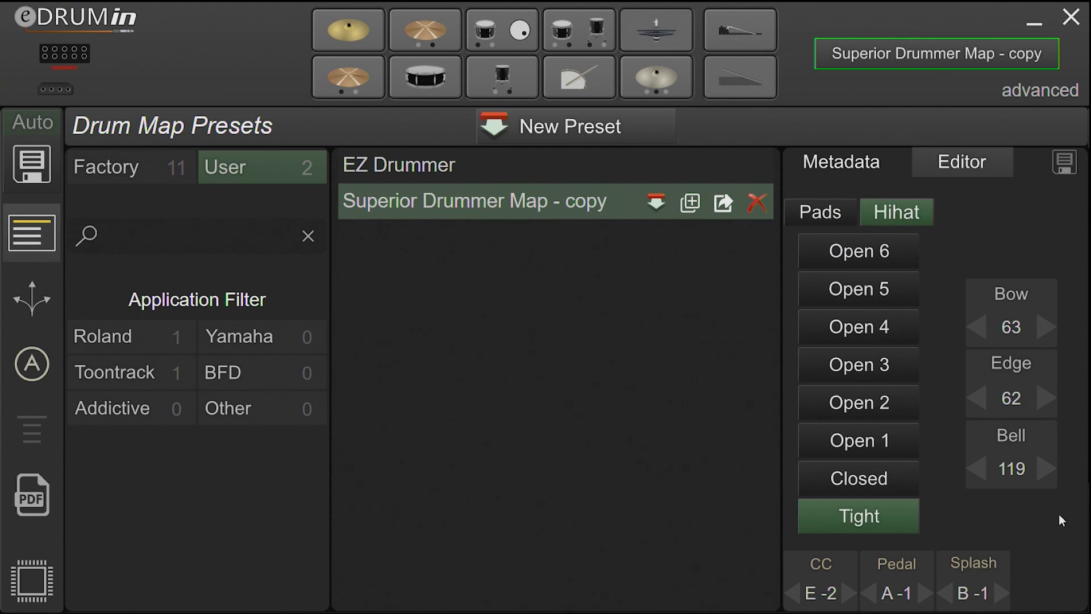
pyautogui.click(47, 250)
pyautogui.click(478, 134)
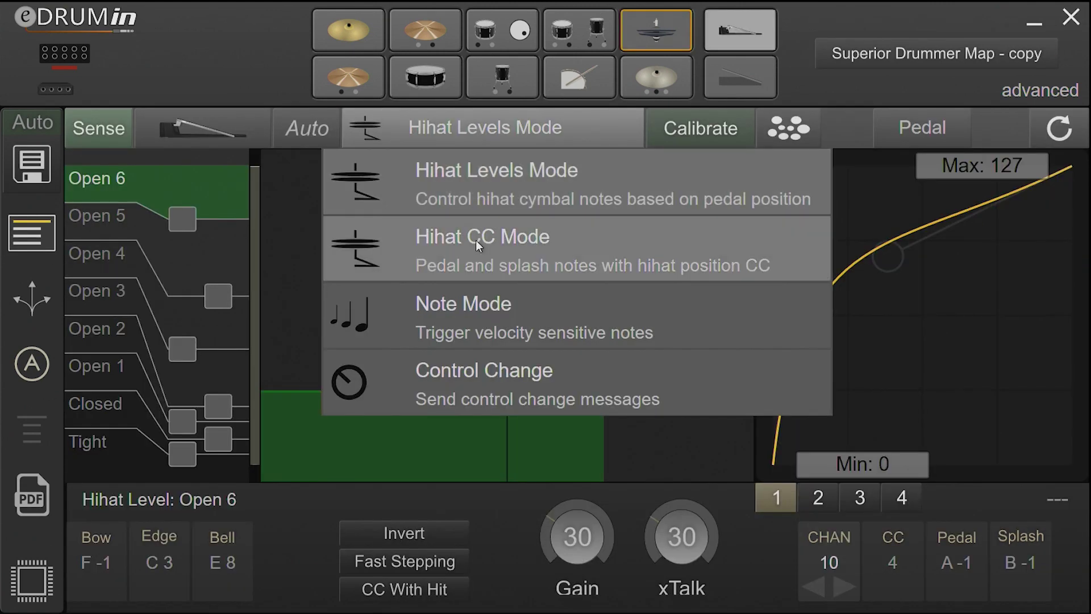
pyautogui.click(476, 240)
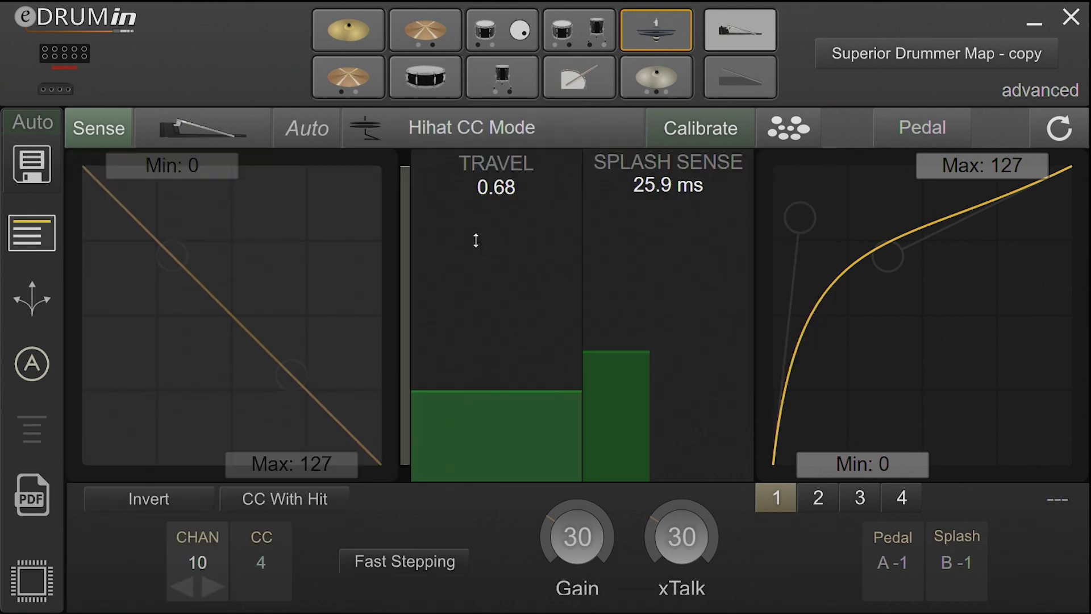
# Recheck the hi-hat notes and set the pedal's note source to Hihat Kit Piece
pyautogui.click(912, 56)
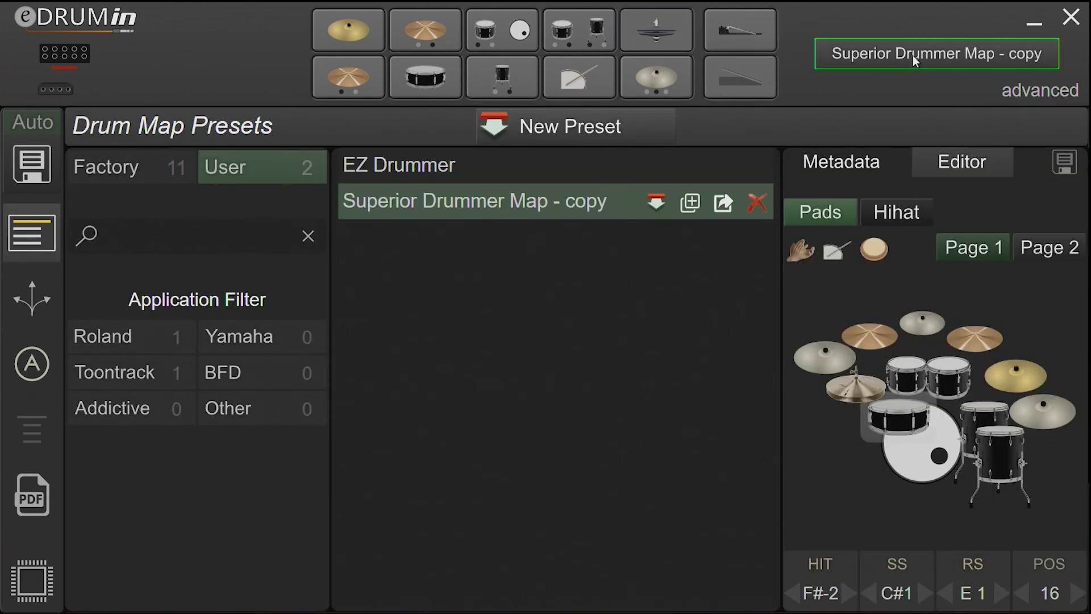
pyautogui.click(858, 402)
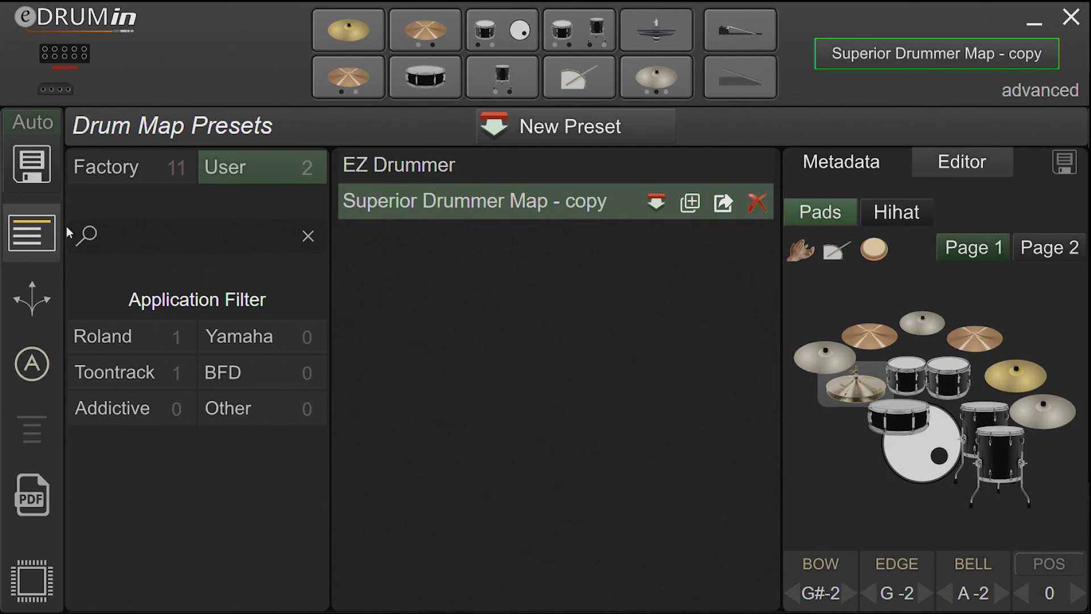
pyautogui.click(42, 226)
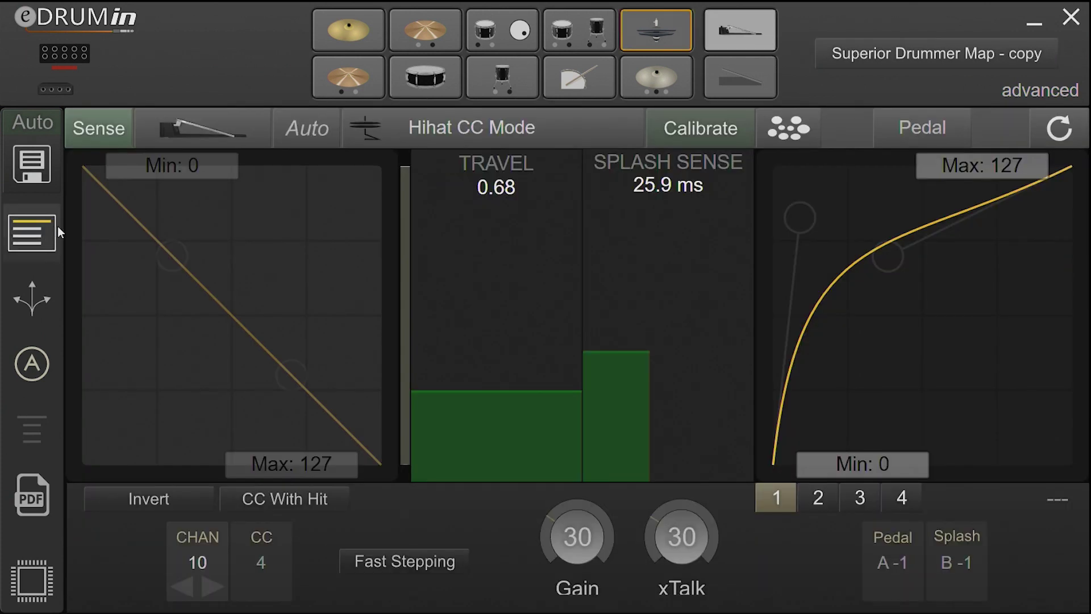
pyautogui.click(782, 140)
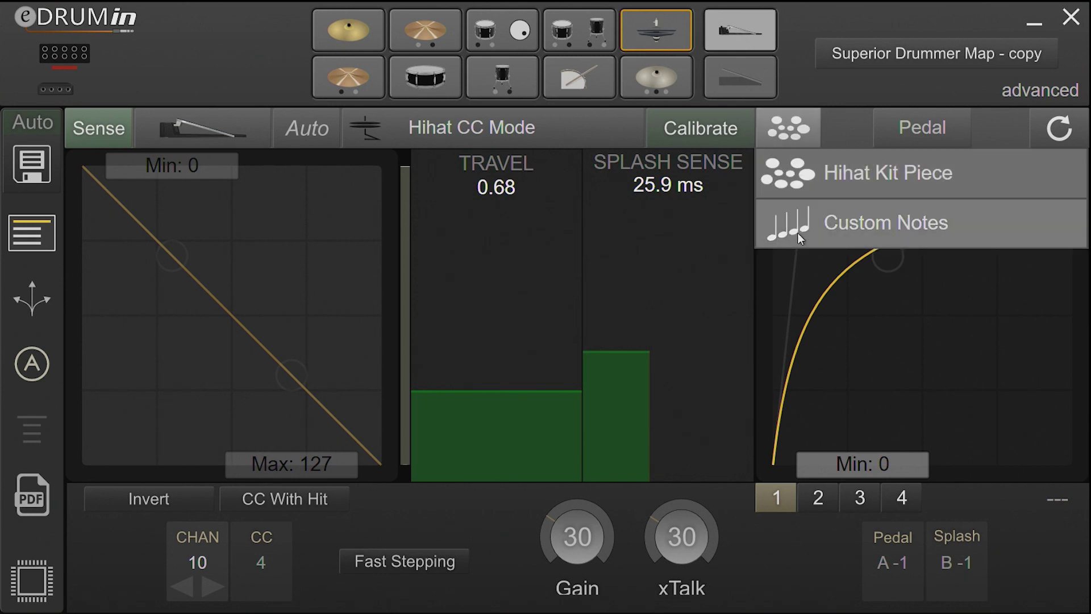
pyautogui.click(808, 188)
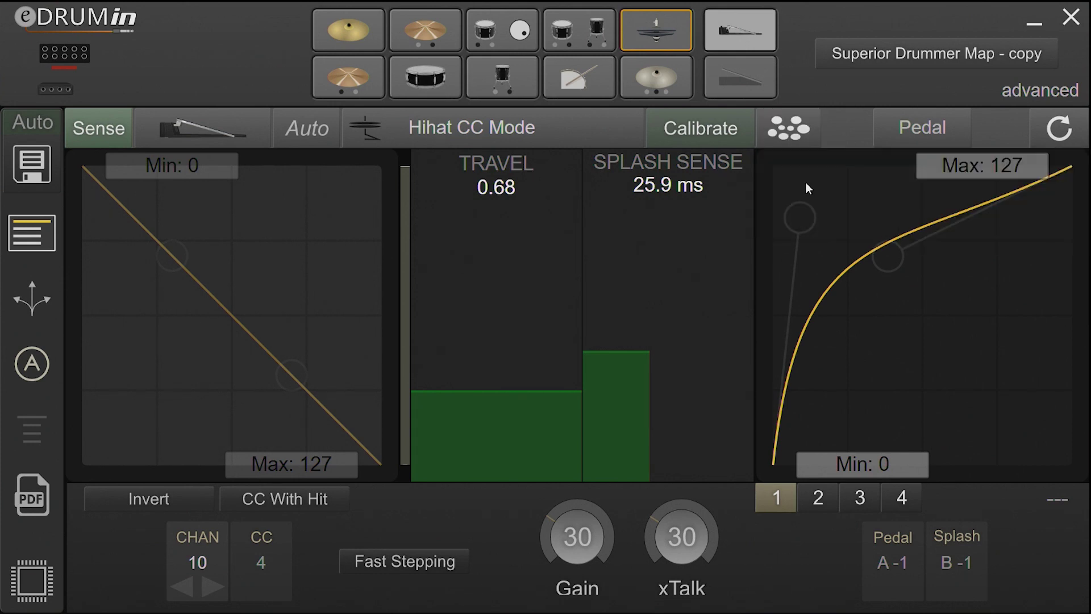